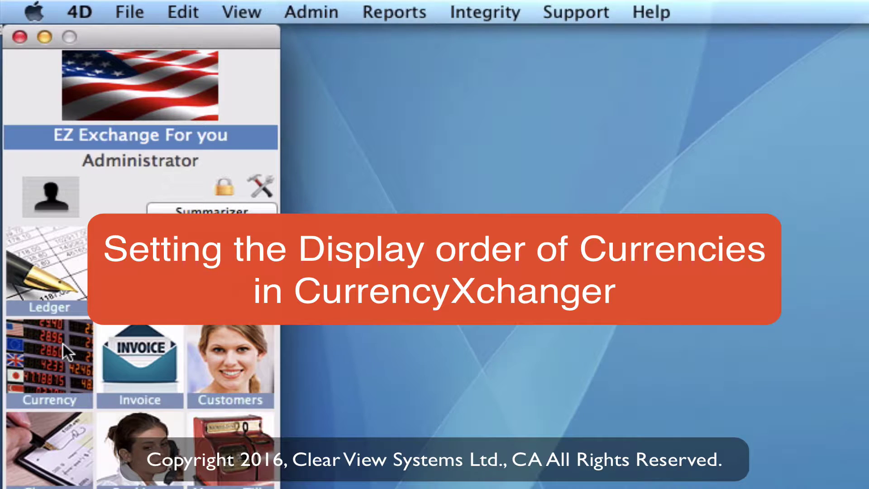
Step: Open the Currencies list from the Currency tile on the main launcher
{"action": "left_click", "coordinate": [56, 350]}
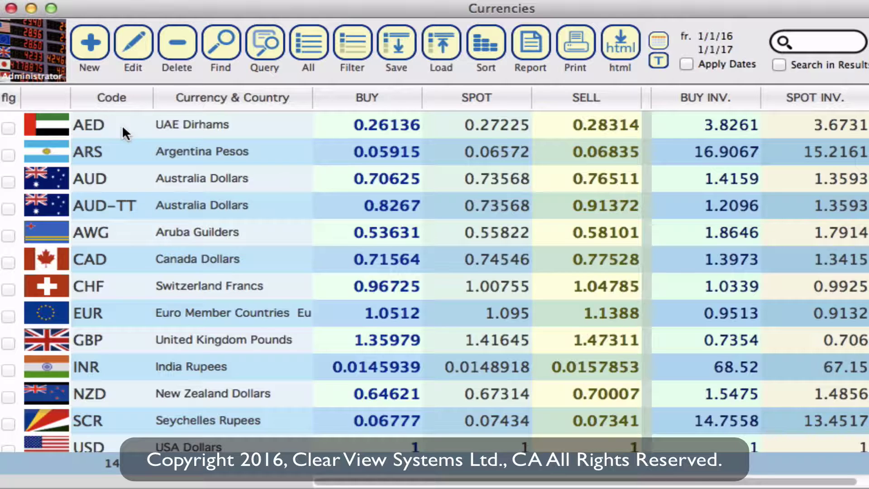
Step: Edit Canada Dollars and set its rate-board display order to -4 in View Options, then save
{"action": "left_click", "coordinate": [126, 257]}
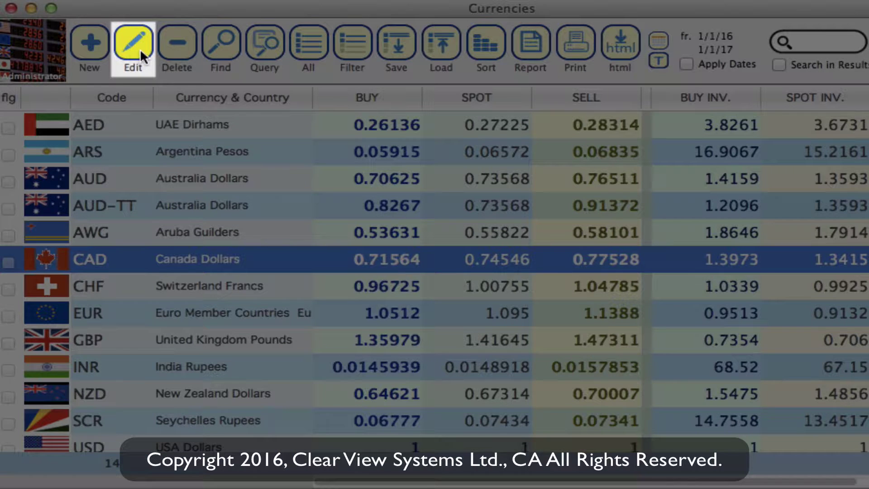
{"action": "left_click", "coordinate": [142, 48]}
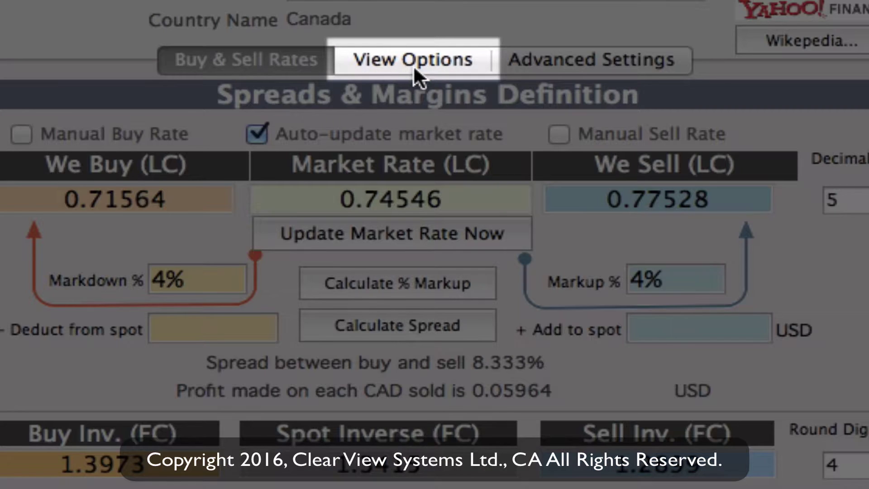
{"action": "left_click", "coordinate": [479, 60]}
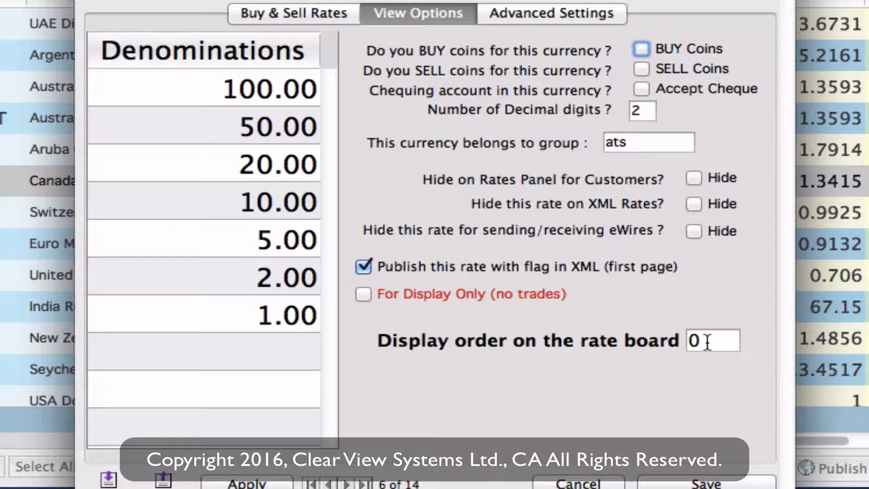
{"action": "left_click", "coordinate": [707, 343]}
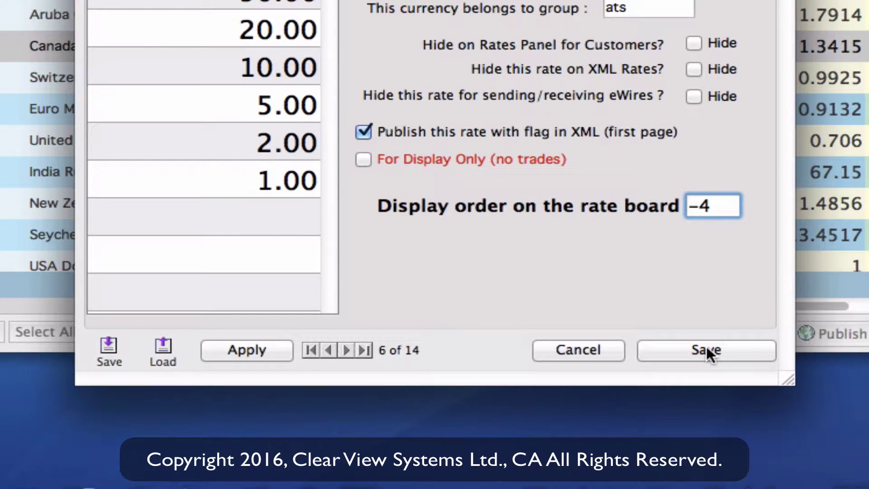
{"action": "left_click", "coordinate": [707, 350]}
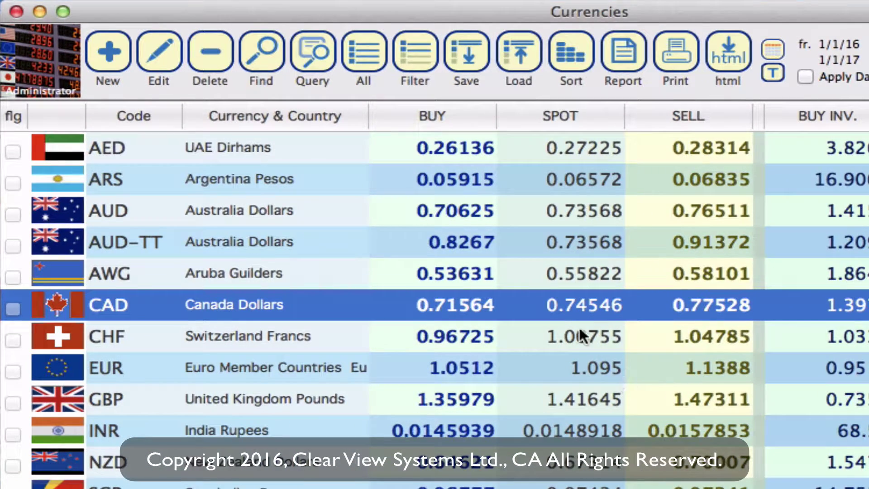
Step: Reload all currency records so CAD leads the list, then select Australia Dollars
{"action": "left_click", "coordinate": [373, 60]}
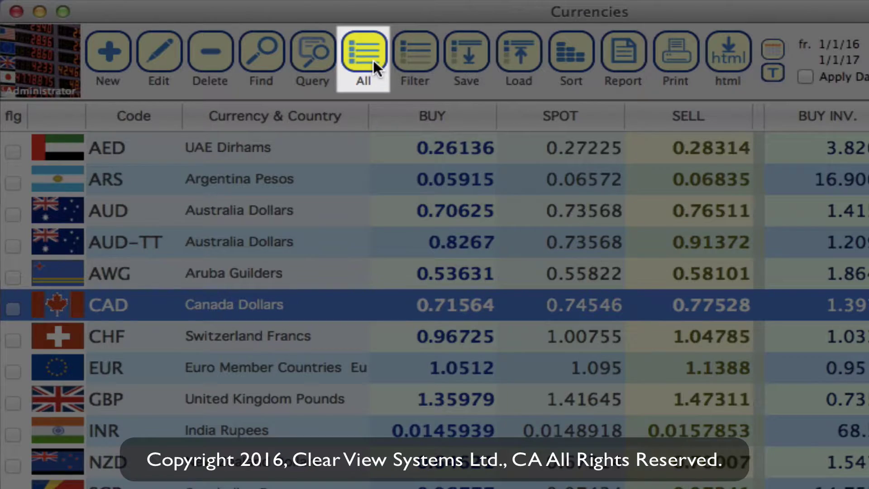
{"action": "left_click", "coordinate": [374, 60]}
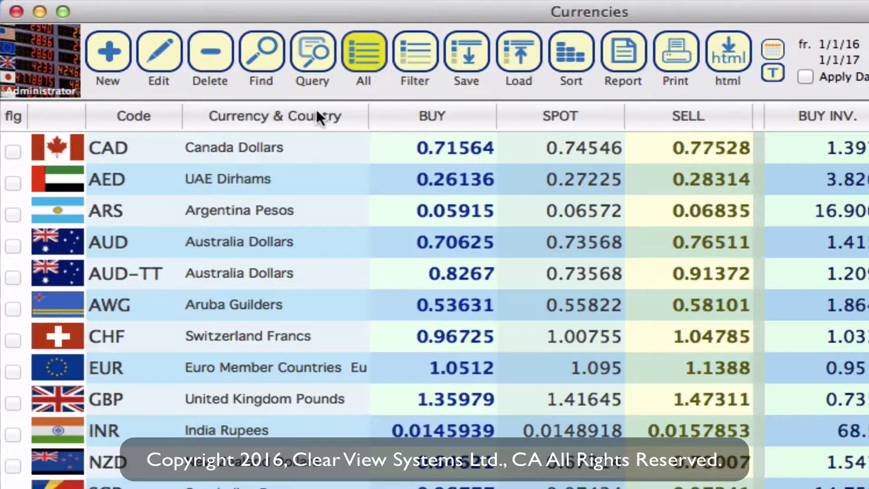
{"action": "left_click", "coordinate": [305, 135]}
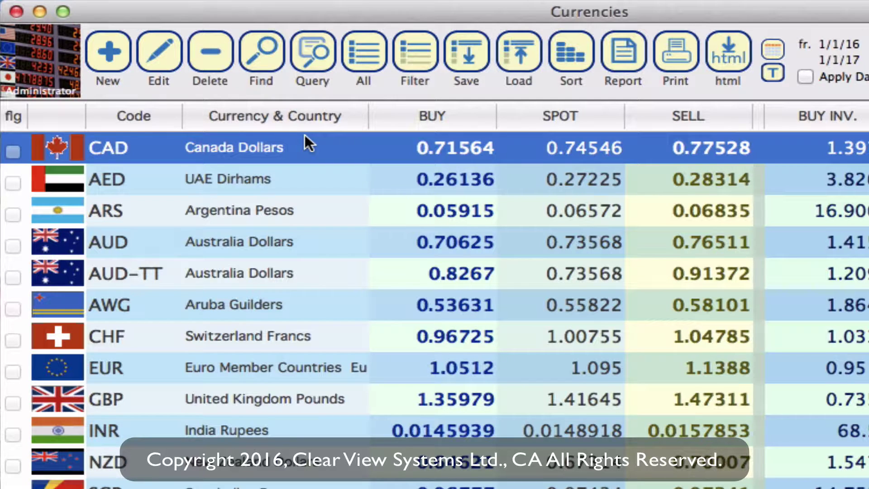
{"action": "left_click", "coordinate": [279, 242]}
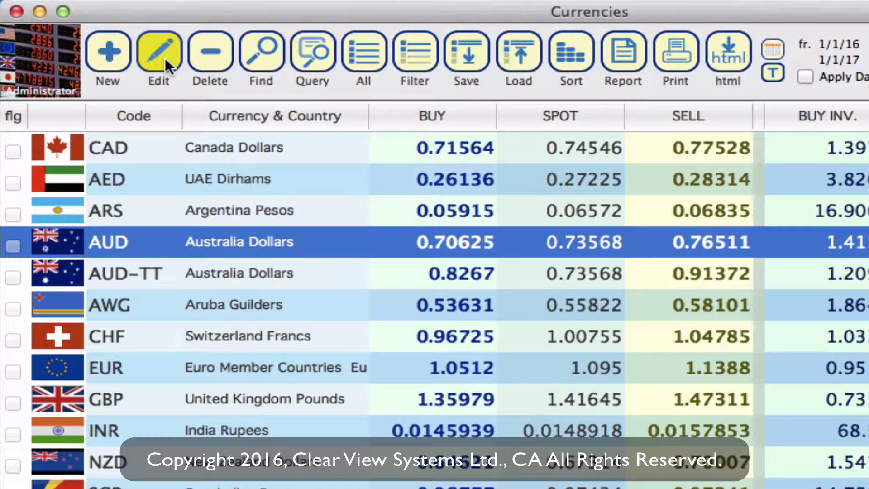
Step: Change Australia Dollars' rate-board display order from 0 to -3 and save
{"action": "left_click", "coordinate": [165, 58]}
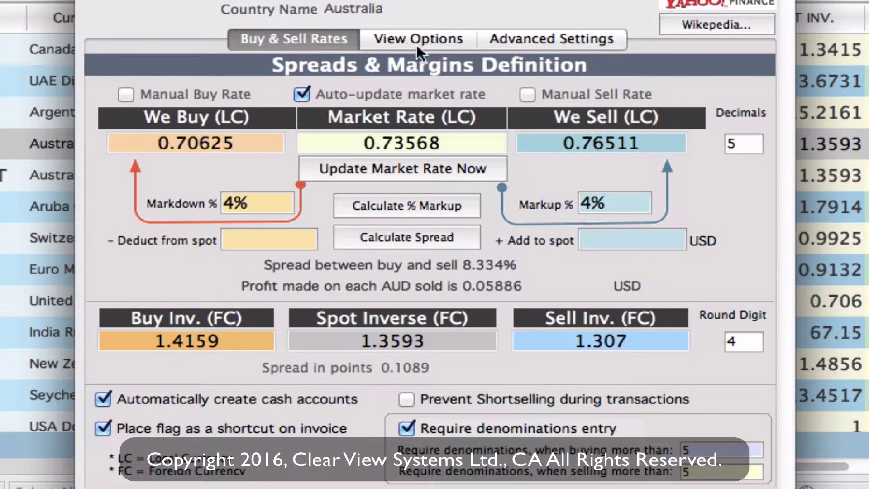
{"action": "left_click", "coordinate": [430, 40]}
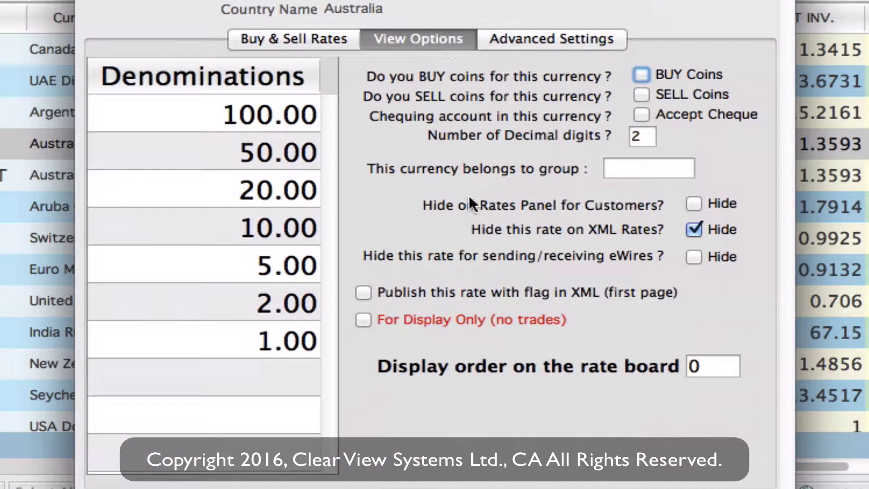
{"action": "double_click", "coordinate": [697, 366]}
{"action": "key", "text": "BackSpace"}
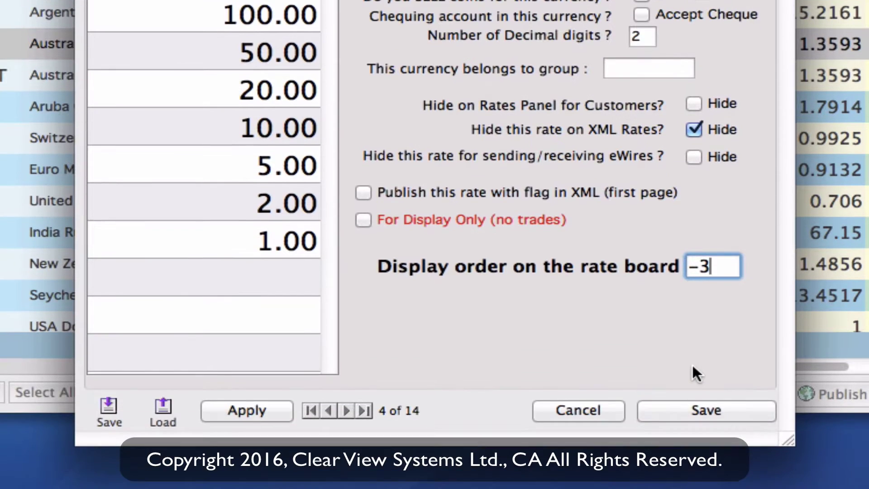
{"action": "left_click", "coordinate": [676, 408]}
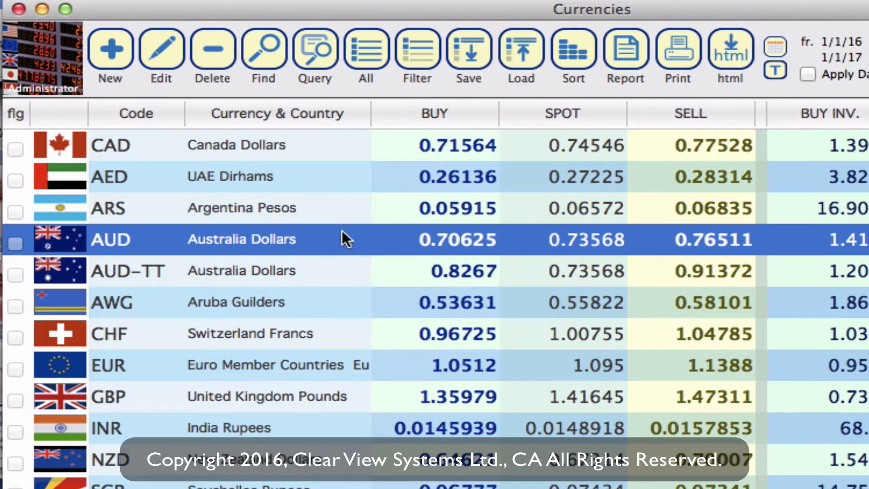
Step: Reload all currencies and check that AUD now follows CAD
{"action": "left_click", "coordinate": [366, 56]}
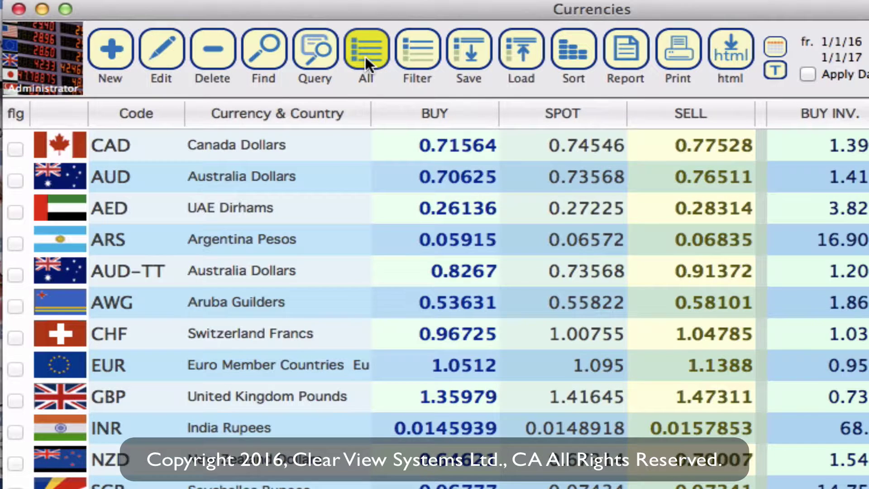
{"action": "left_click", "coordinate": [308, 144]}
{"action": "left_click", "coordinate": [309, 166]}
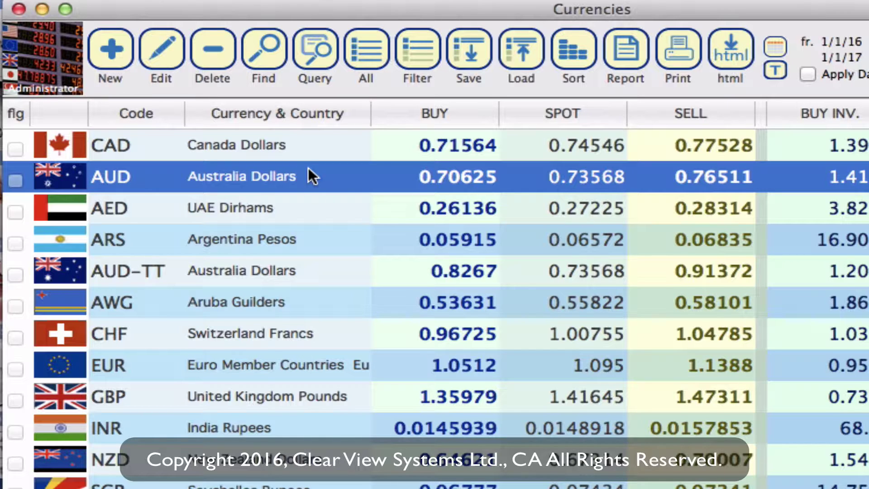
Step: Set Euro's rate-board display order to -3, save, reload the list, and select GBP
{"action": "left_click", "coordinate": [262, 368]}
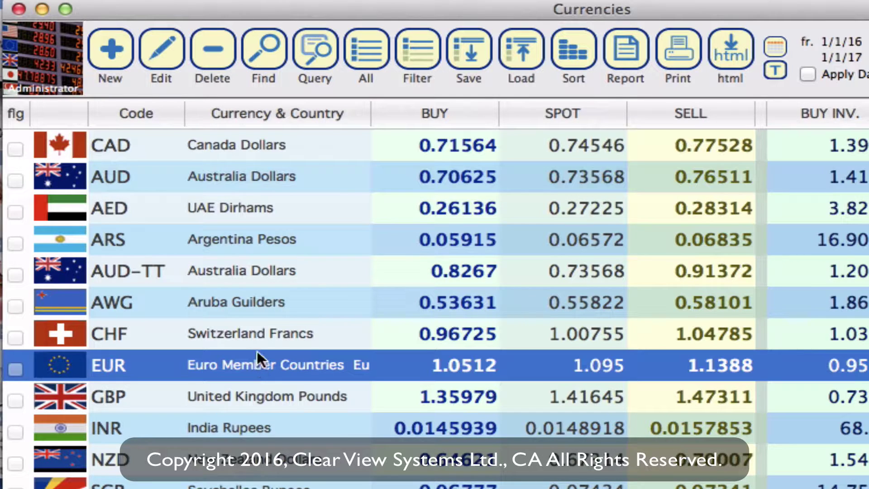
{"action": "left_click", "coordinate": [173, 58]}
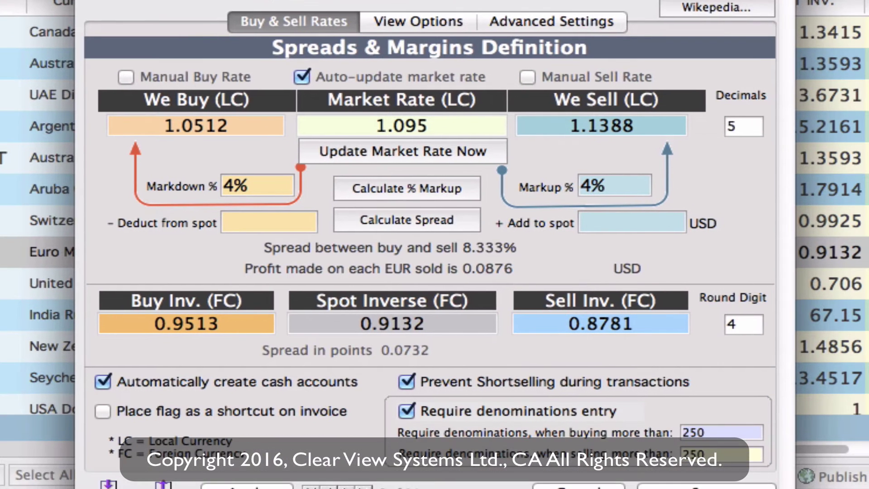
{"action": "left_click", "coordinate": [405, 27]}
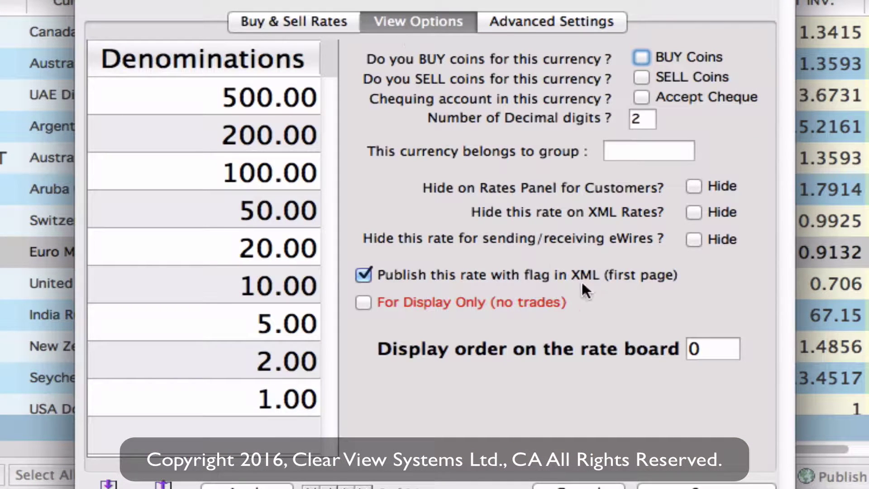
{"action": "left_click_drag", "start_coordinate": [710, 349], "coordinate": [685, 353]}
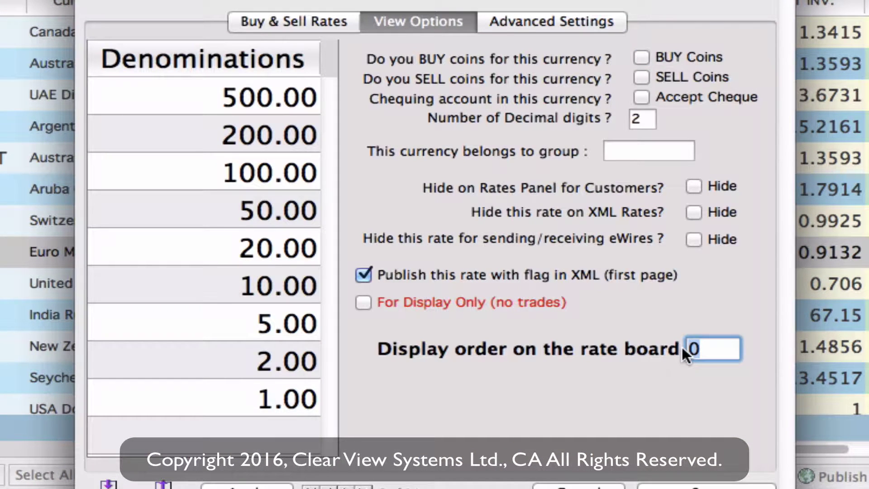
{"action": "key", "text": "BackSpace"}
{"action": "type", "text": "-3"}
{"action": "key", "text": "Return"}
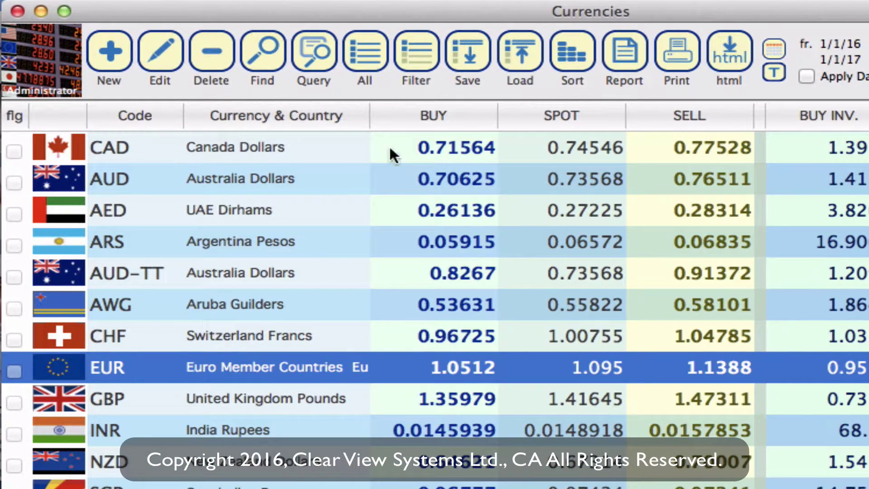
{"action": "left_click", "coordinate": [362, 69]}
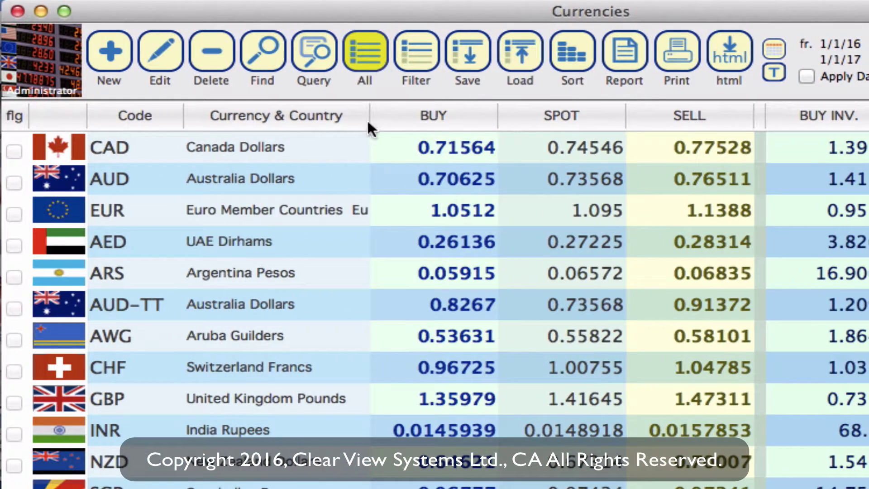
{"action": "left_click", "coordinate": [284, 399]}
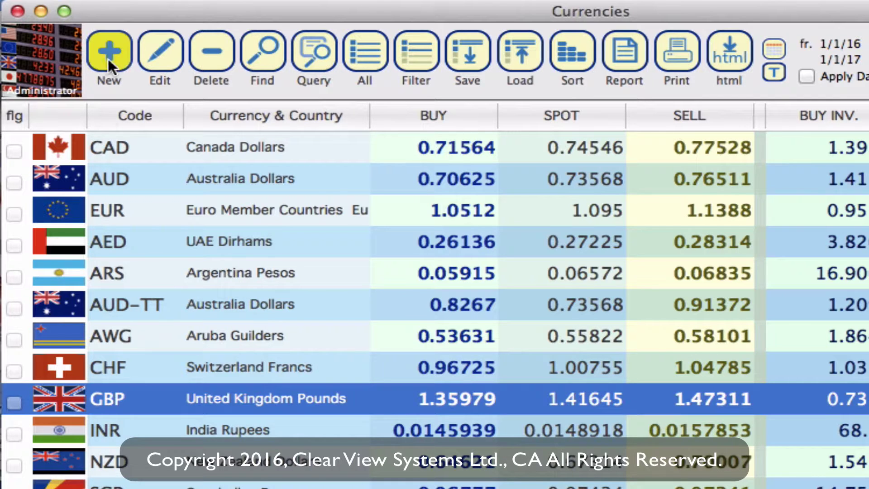
Step: Enter -2 as GBP's rate-board display order in View Options and save
{"action": "left_click", "coordinate": [154, 60]}
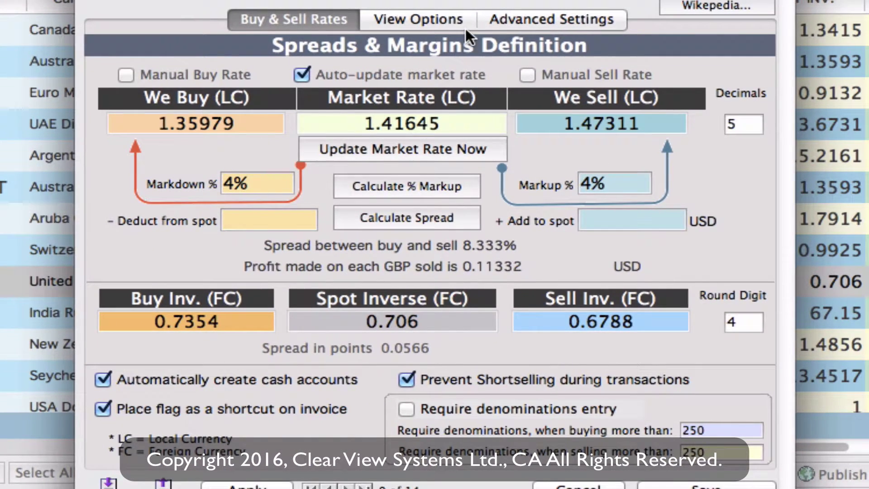
{"action": "left_click", "coordinate": [461, 24]}
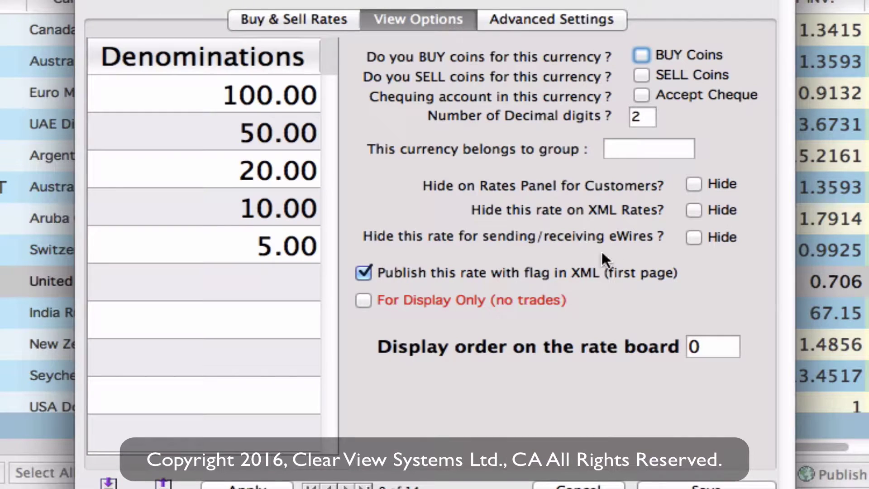
{"action": "left_click", "coordinate": [708, 346]}
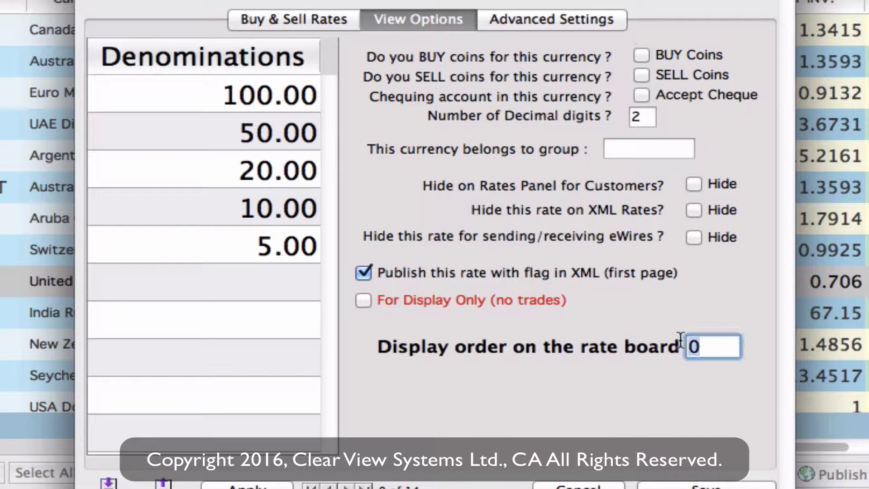
{"action": "type", "text": "-2"}
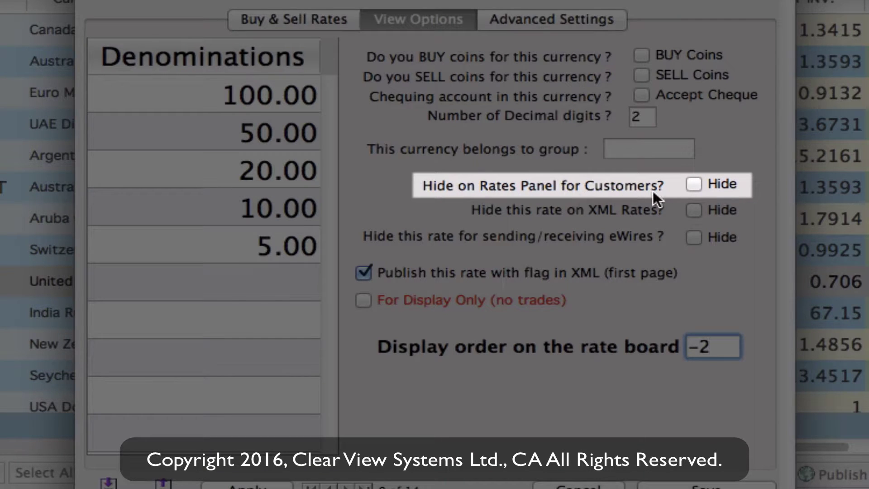
{"action": "left_click", "coordinate": [692, 186]}
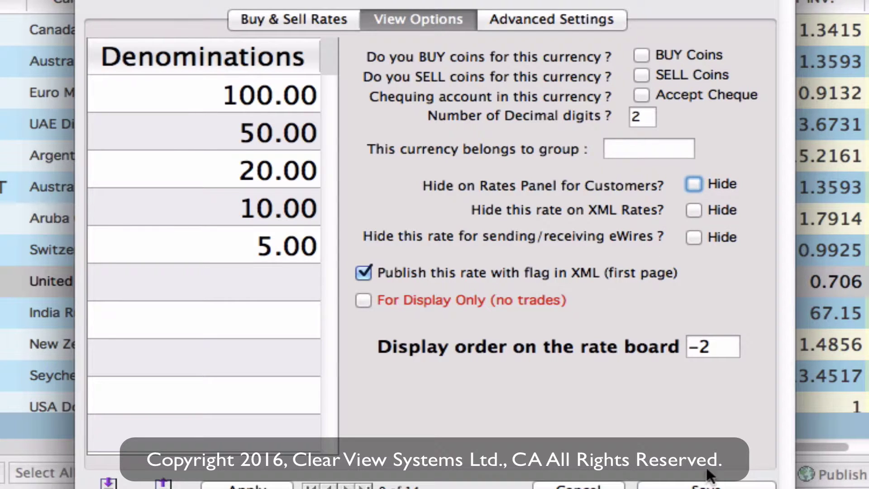
{"action": "left_click", "coordinate": [708, 484]}
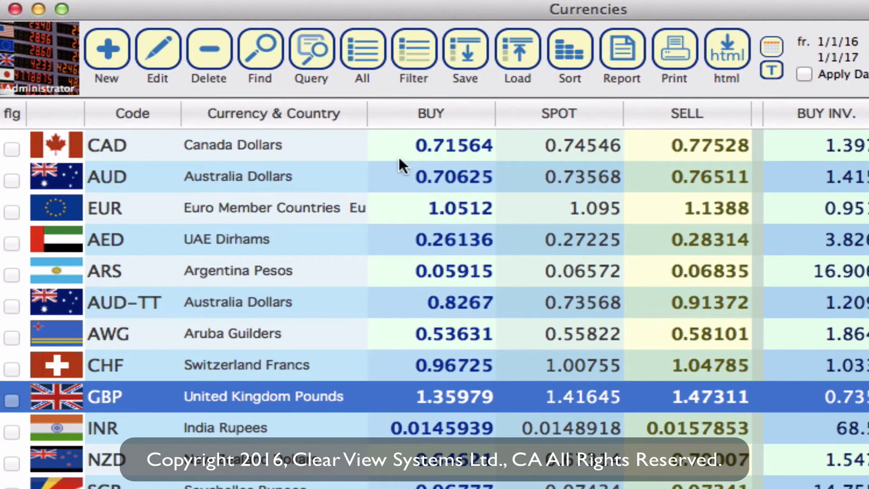
Step: Reload the list and verify the order CAD, AUD, EUR, GBP, then AED
{"action": "left_click", "coordinate": [372, 66]}
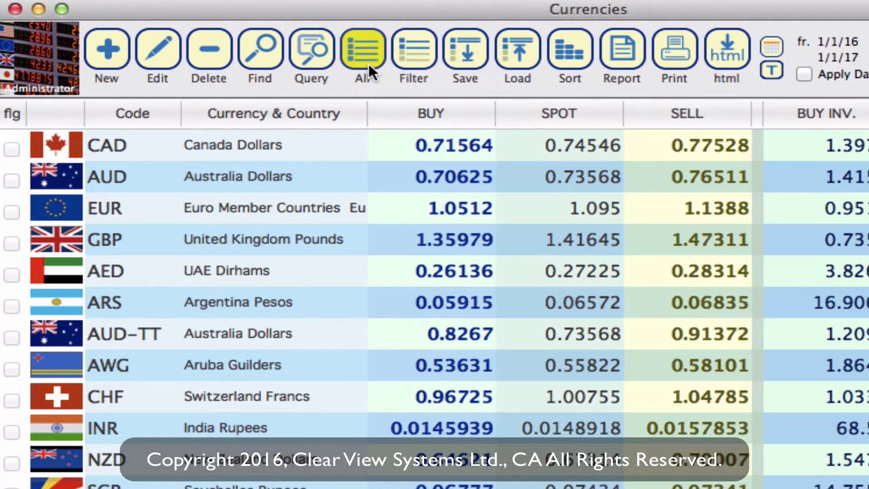
{"action": "left_click", "coordinate": [313, 146]}
{"action": "left_click", "coordinate": [313, 178]}
{"action": "left_click", "coordinate": [305, 212]}
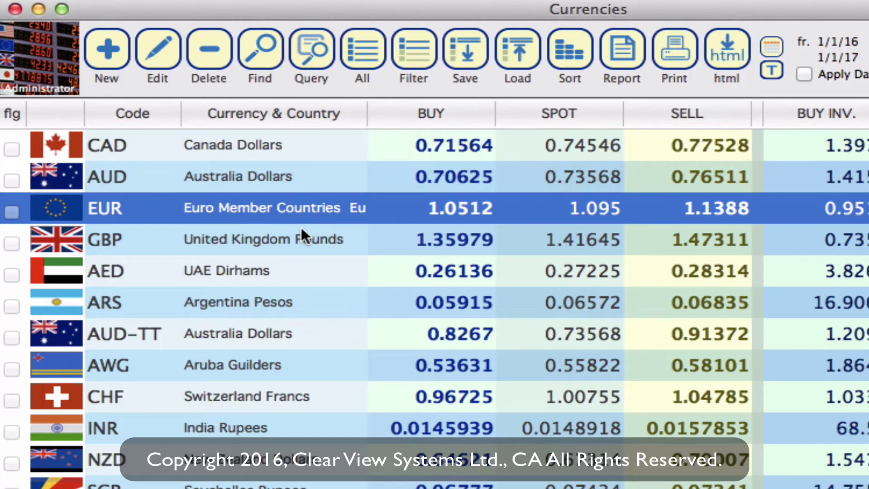
{"action": "left_click", "coordinate": [301, 240]}
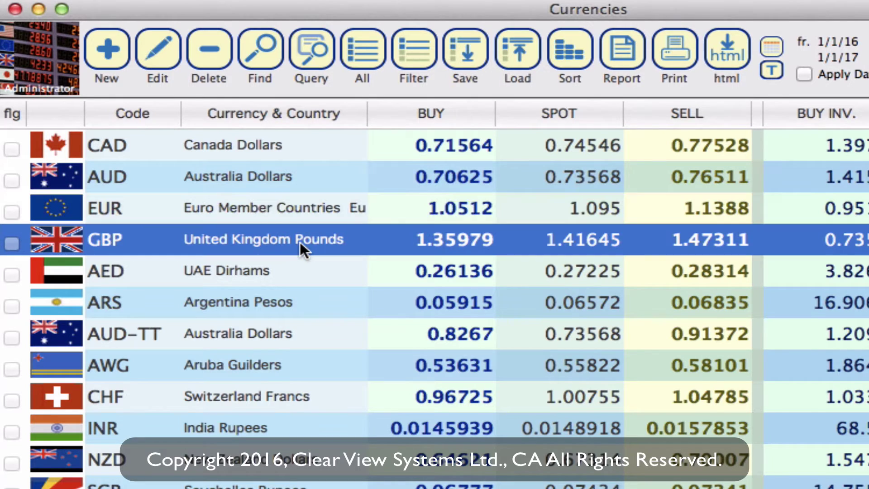
{"action": "left_click", "coordinate": [145, 274]}
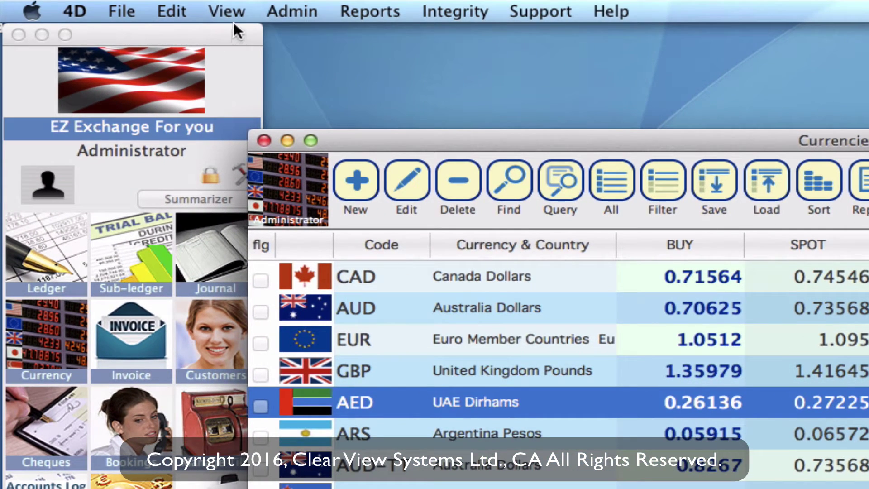
Step: Open View Currency Board from the View menu to show the EZ Exchange rate board
{"action": "left_click", "coordinate": [226, 11]}
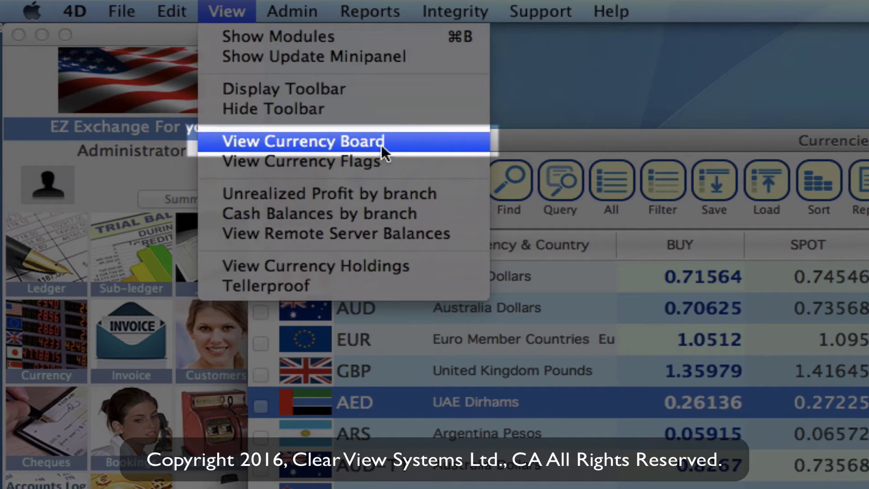
{"action": "left_click", "coordinate": [396, 145]}
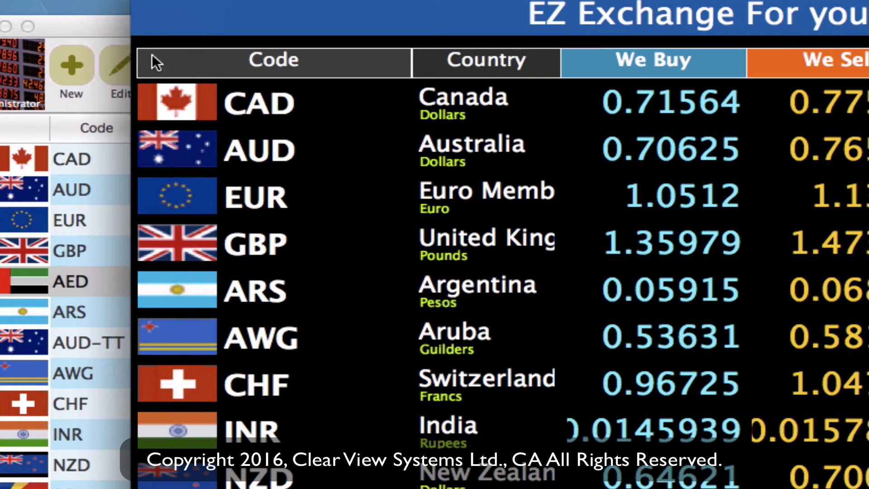